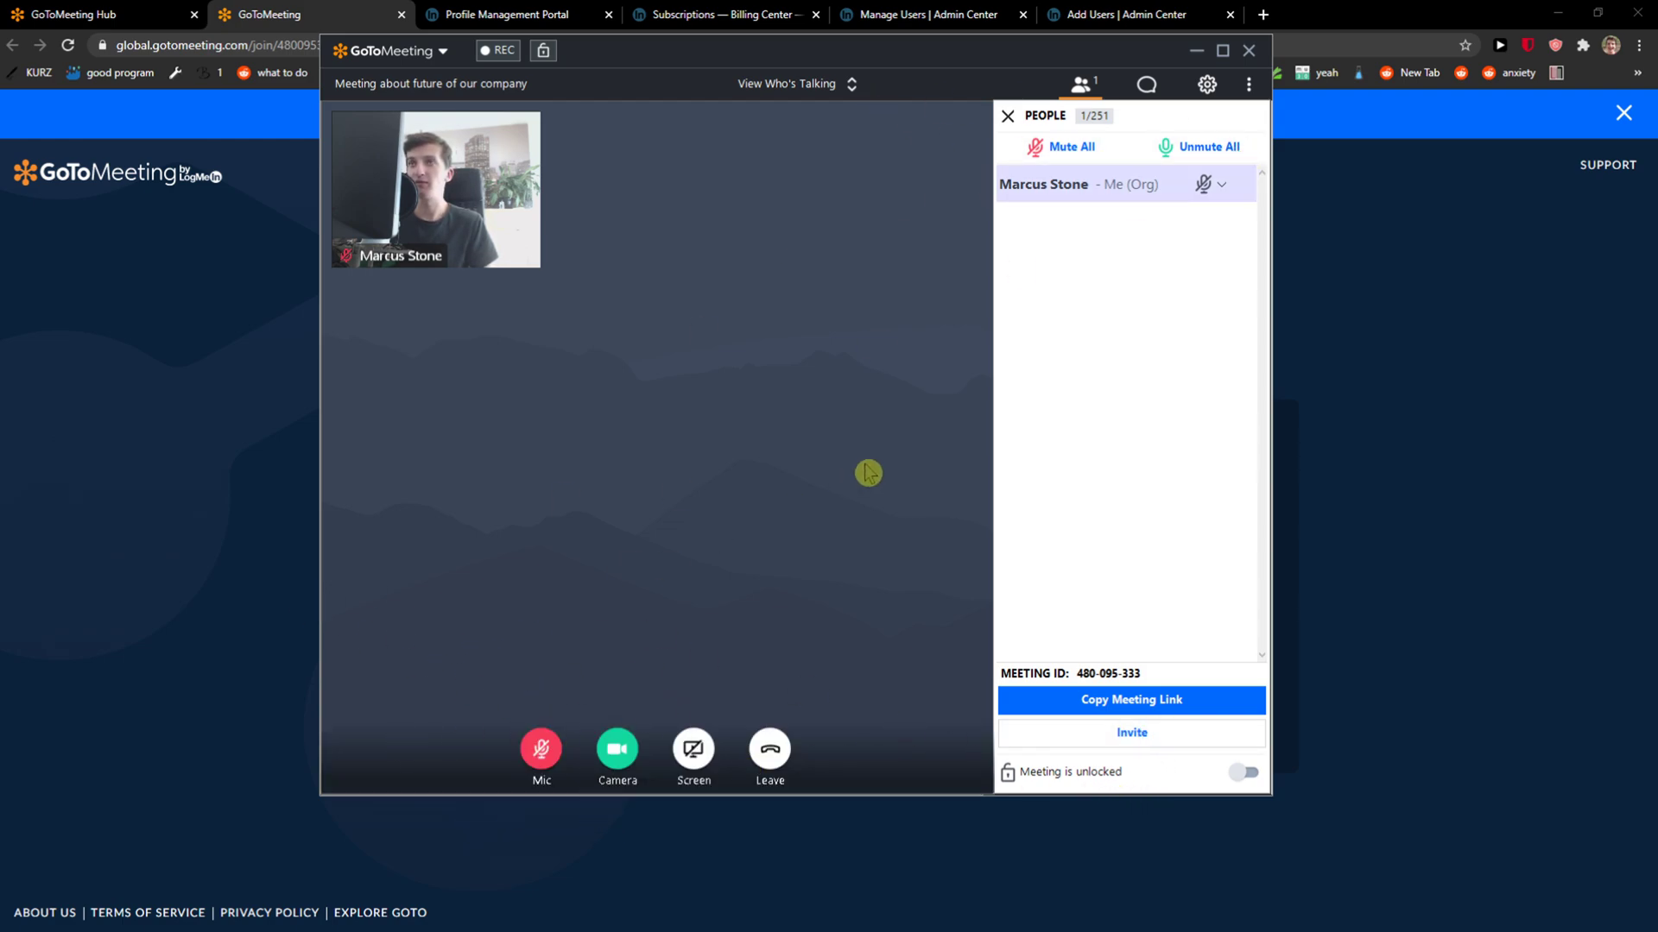
- Turn off the webcam so your tile shows your initials, keeping the microphone muted
{"action": "left_click", "coordinate": [613, 760]}
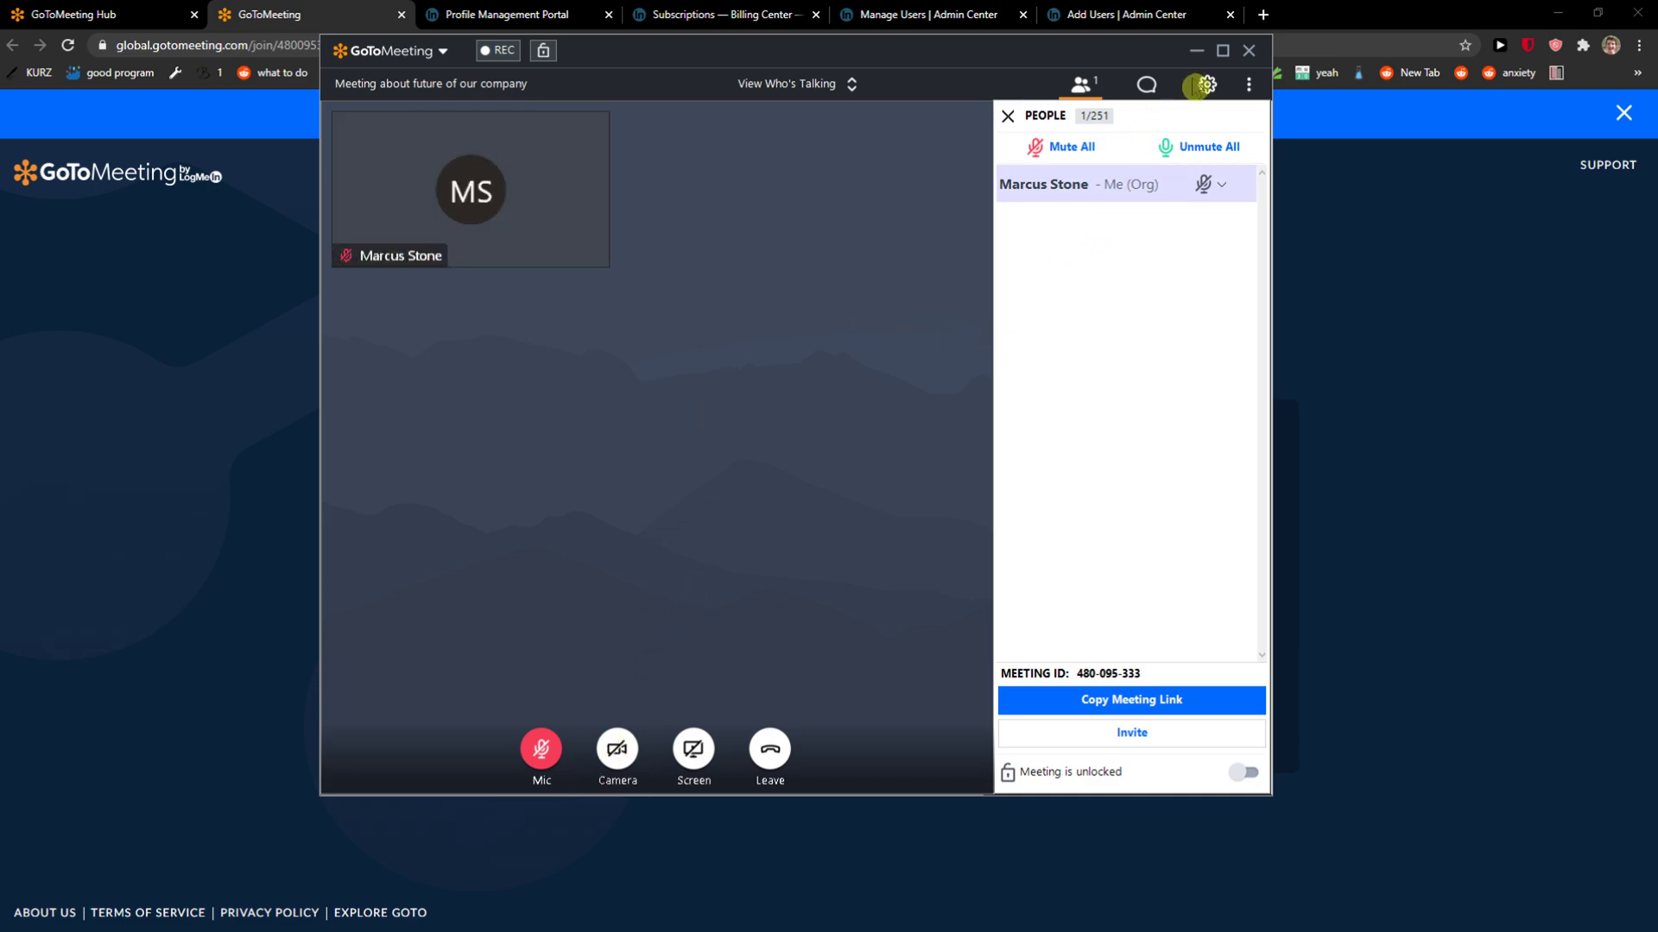
- Open camera and audio settings and check the Phone dial-in details before returning to Computer audio
{"action": "left_click", "coordinate": [1206, 86]}
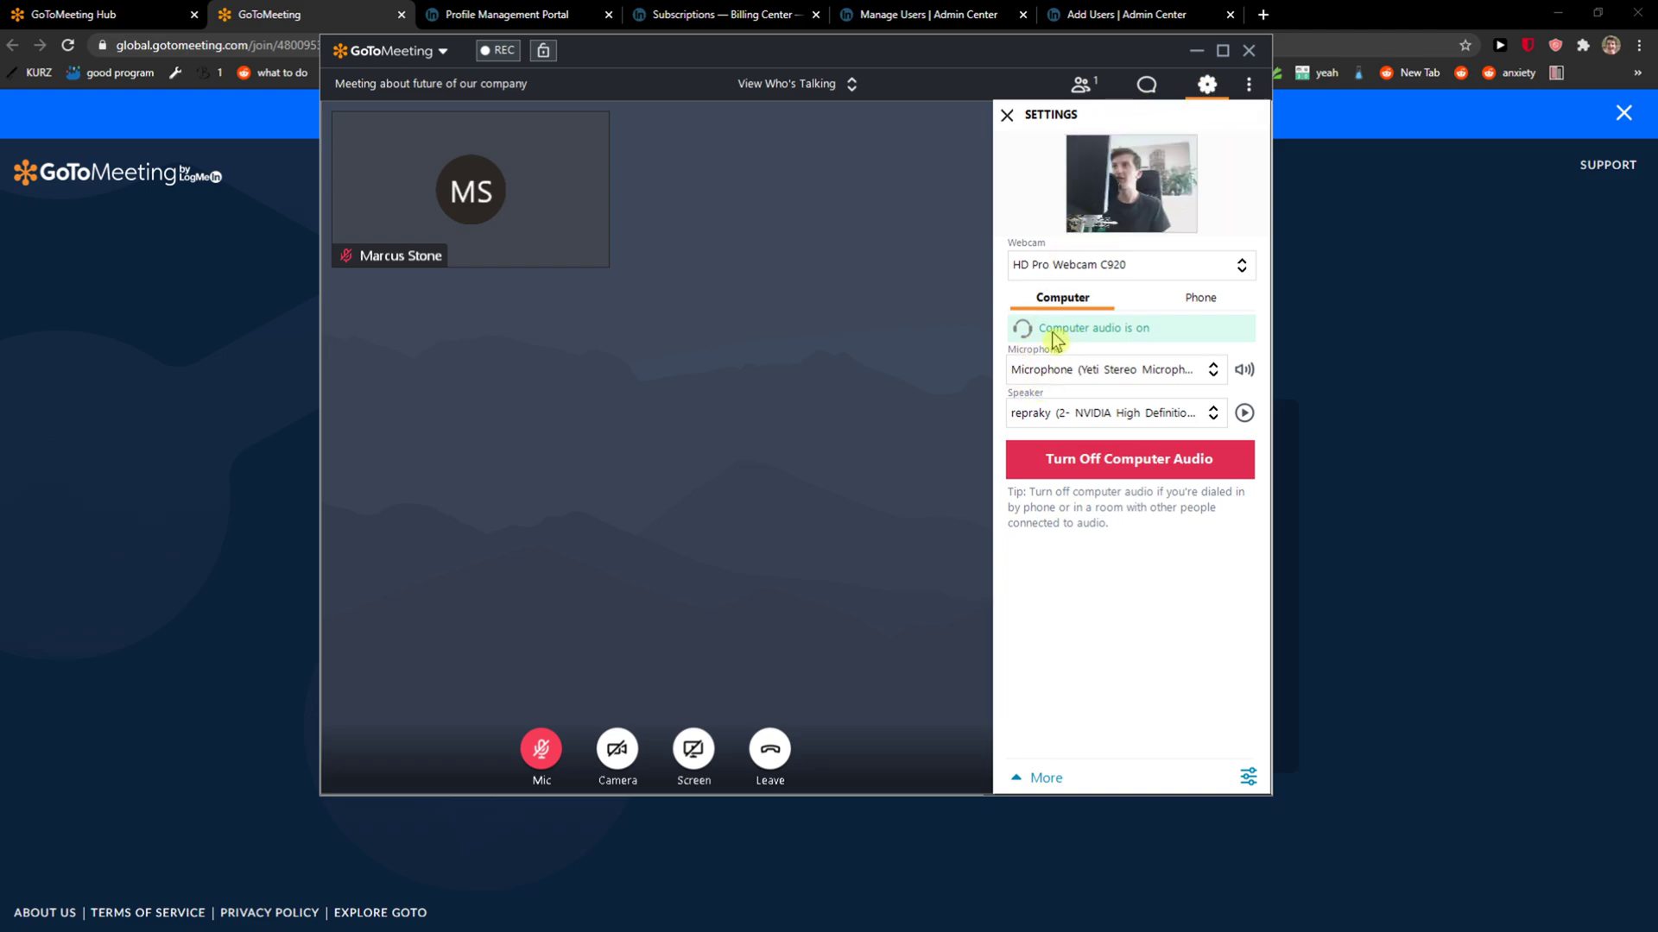
{"action": "left_click", "coordinate": [1189, 306]}
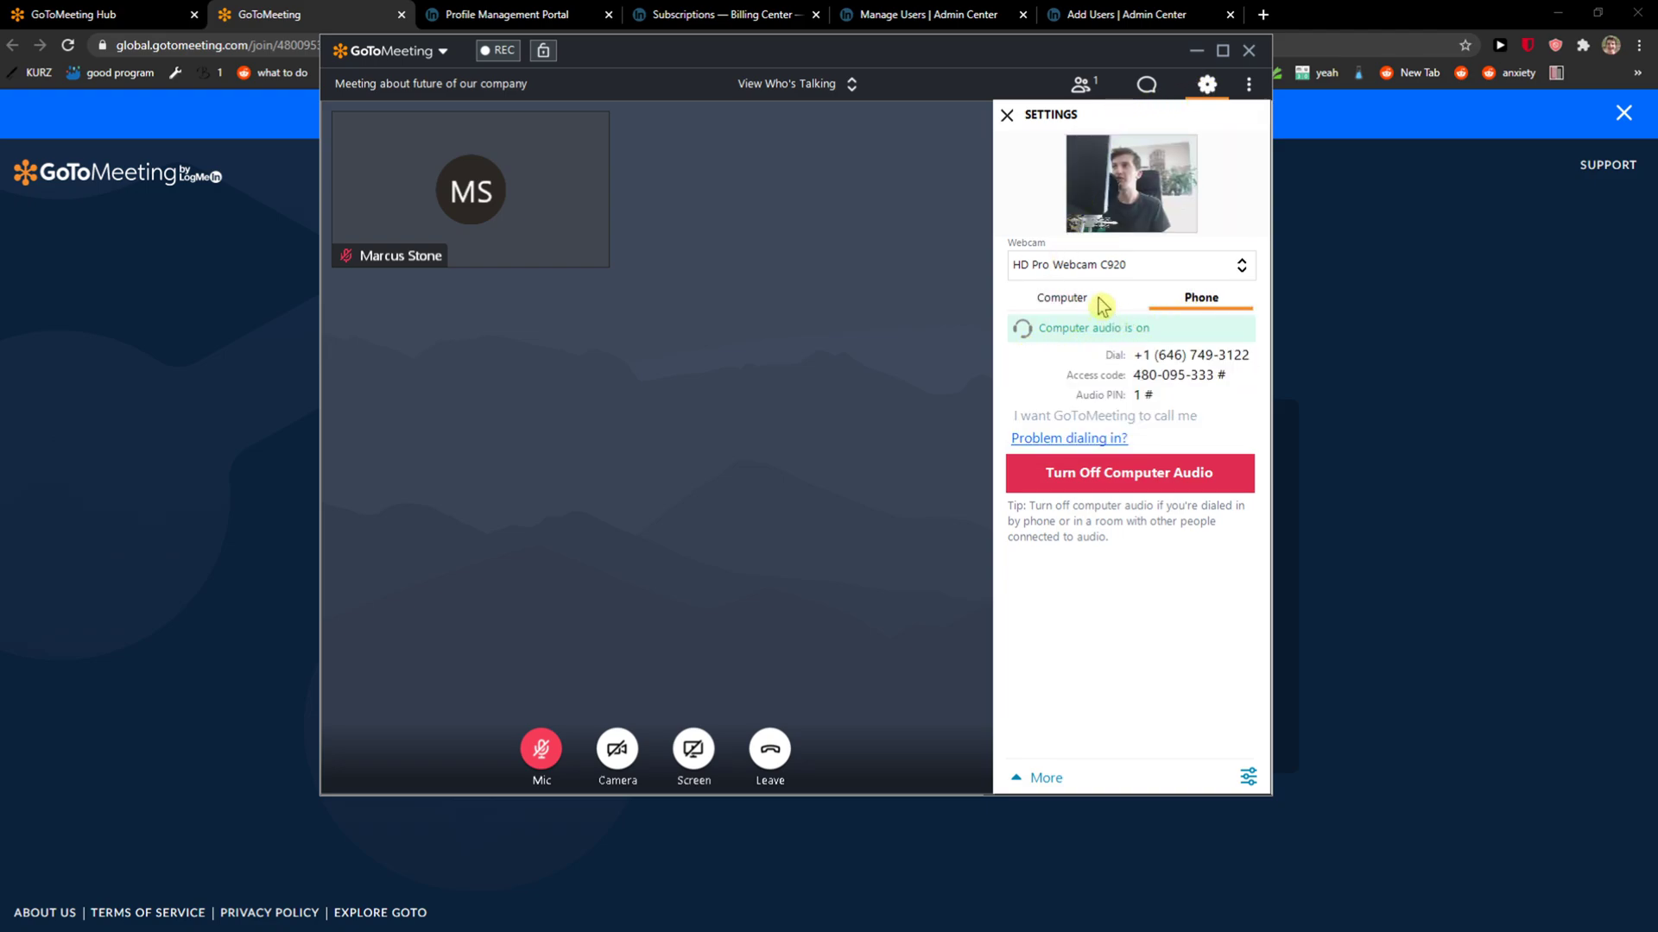
{"action": "left_click", "coordinate": [1073, 308]}
- Review the microphone and speaker lists, keeping the Yeti microphone and the current speaker
{"action": "left_click", "coordinate": [1055, 370]}
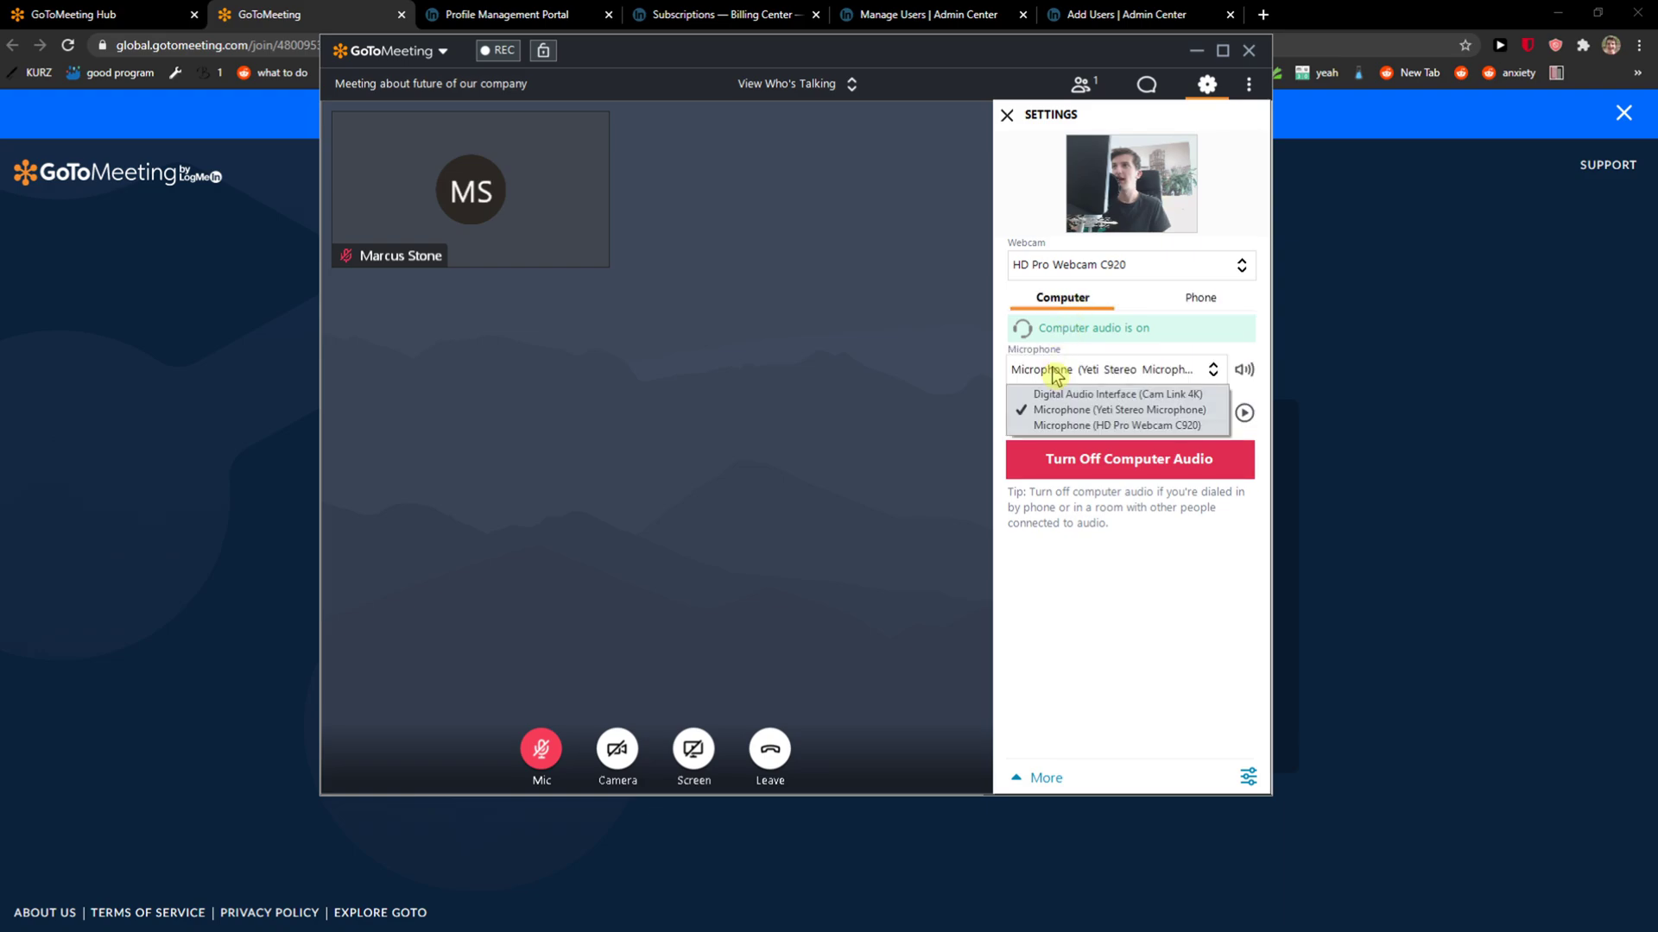
{"action": "left_click", "coordinate": [1055, 386]}
{"action": "left_click", "coordinate": [1046, 418]}
{"action": "left_click", "coordinate": [1075, 377]}
- Check the additional support options, then hide and reopen the camera and audio settings
{"action": "left_click", "coordinate": [1249, 89]}
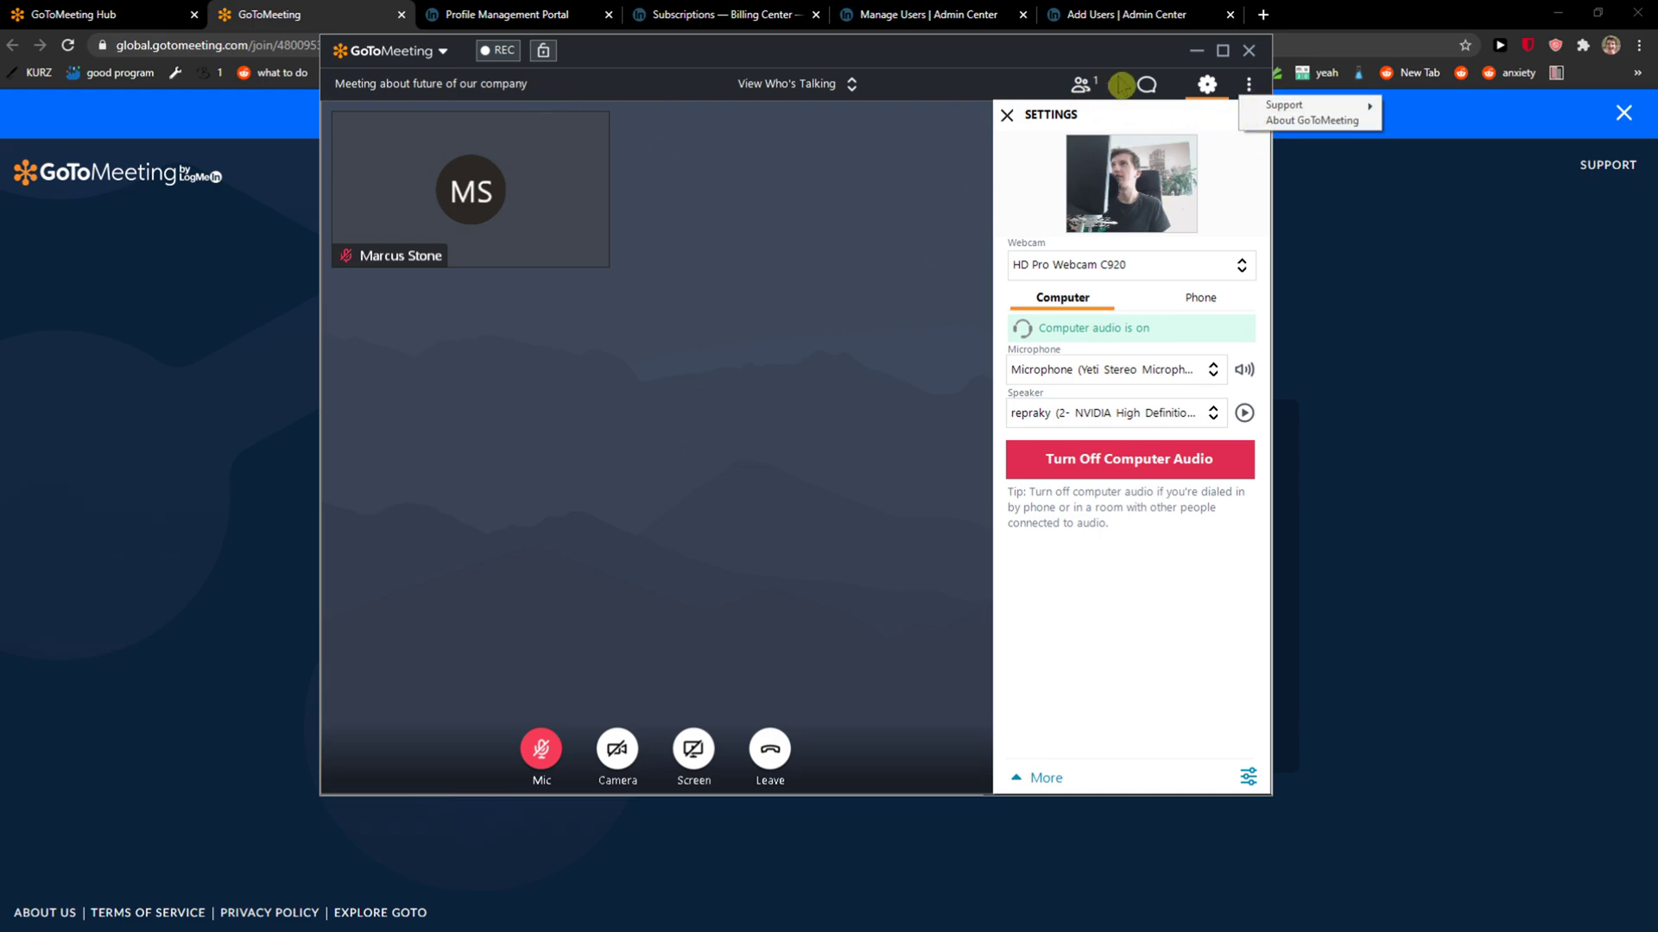
{"action": "left_click", "coordinate": [1208, 85]}
{"action": "left_click", "coordinate": [1207, 84]}
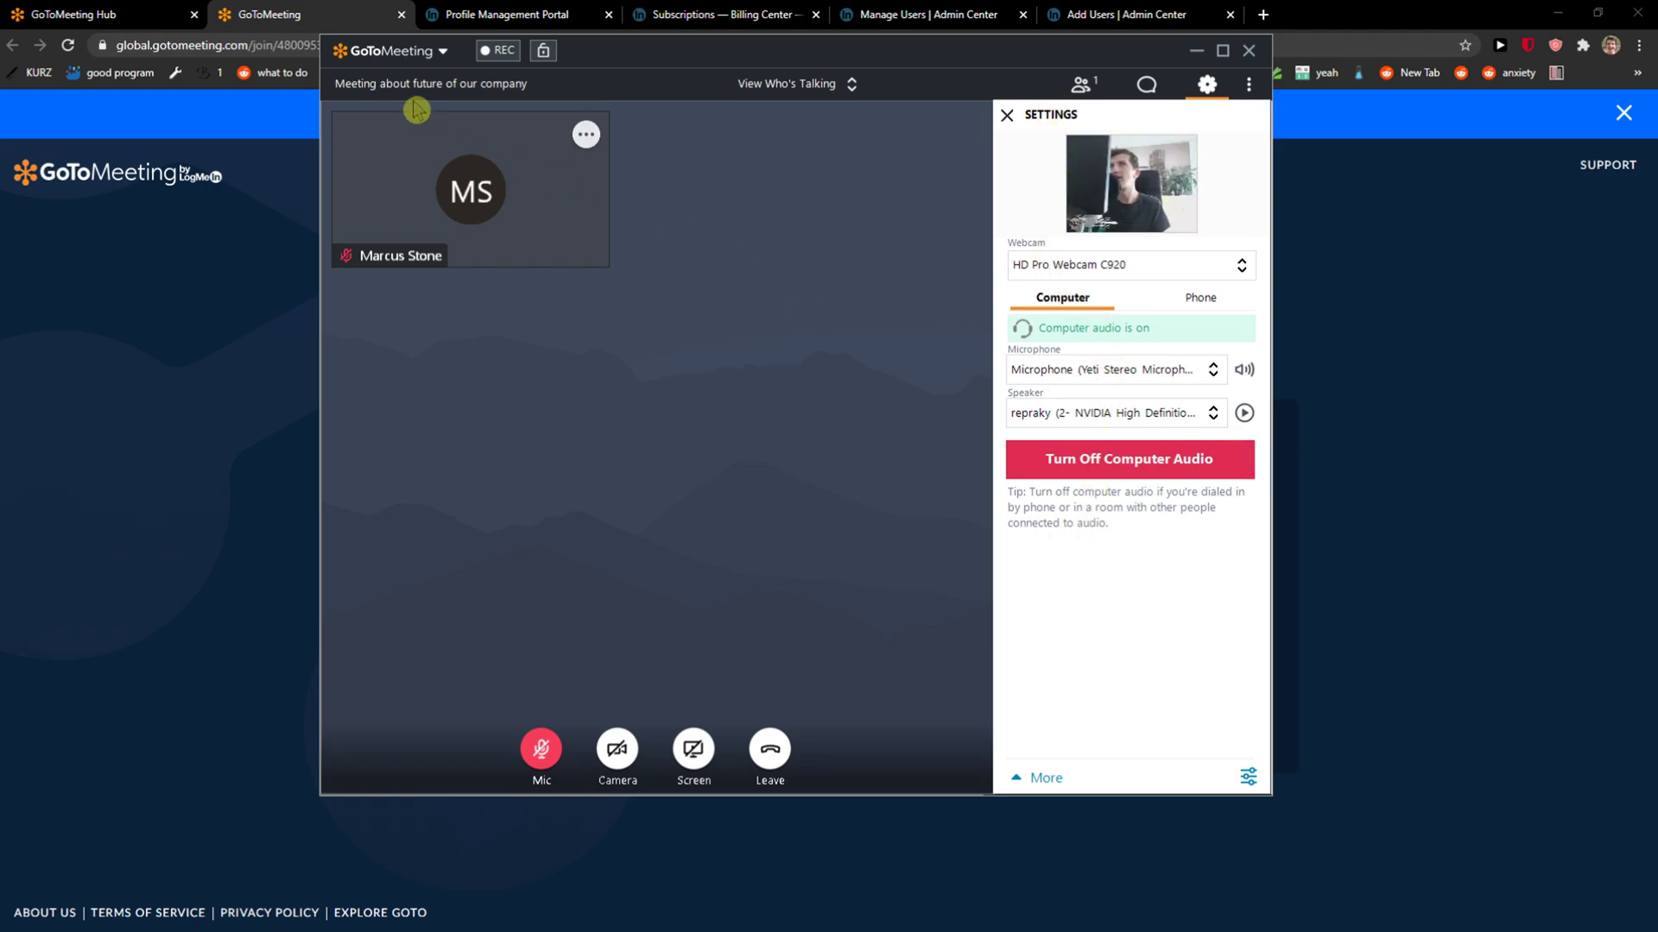
- Open your participant entry's options, then the Preferences window on the Audio category
{"action": "left_click", "coordinate": [583, 135]}
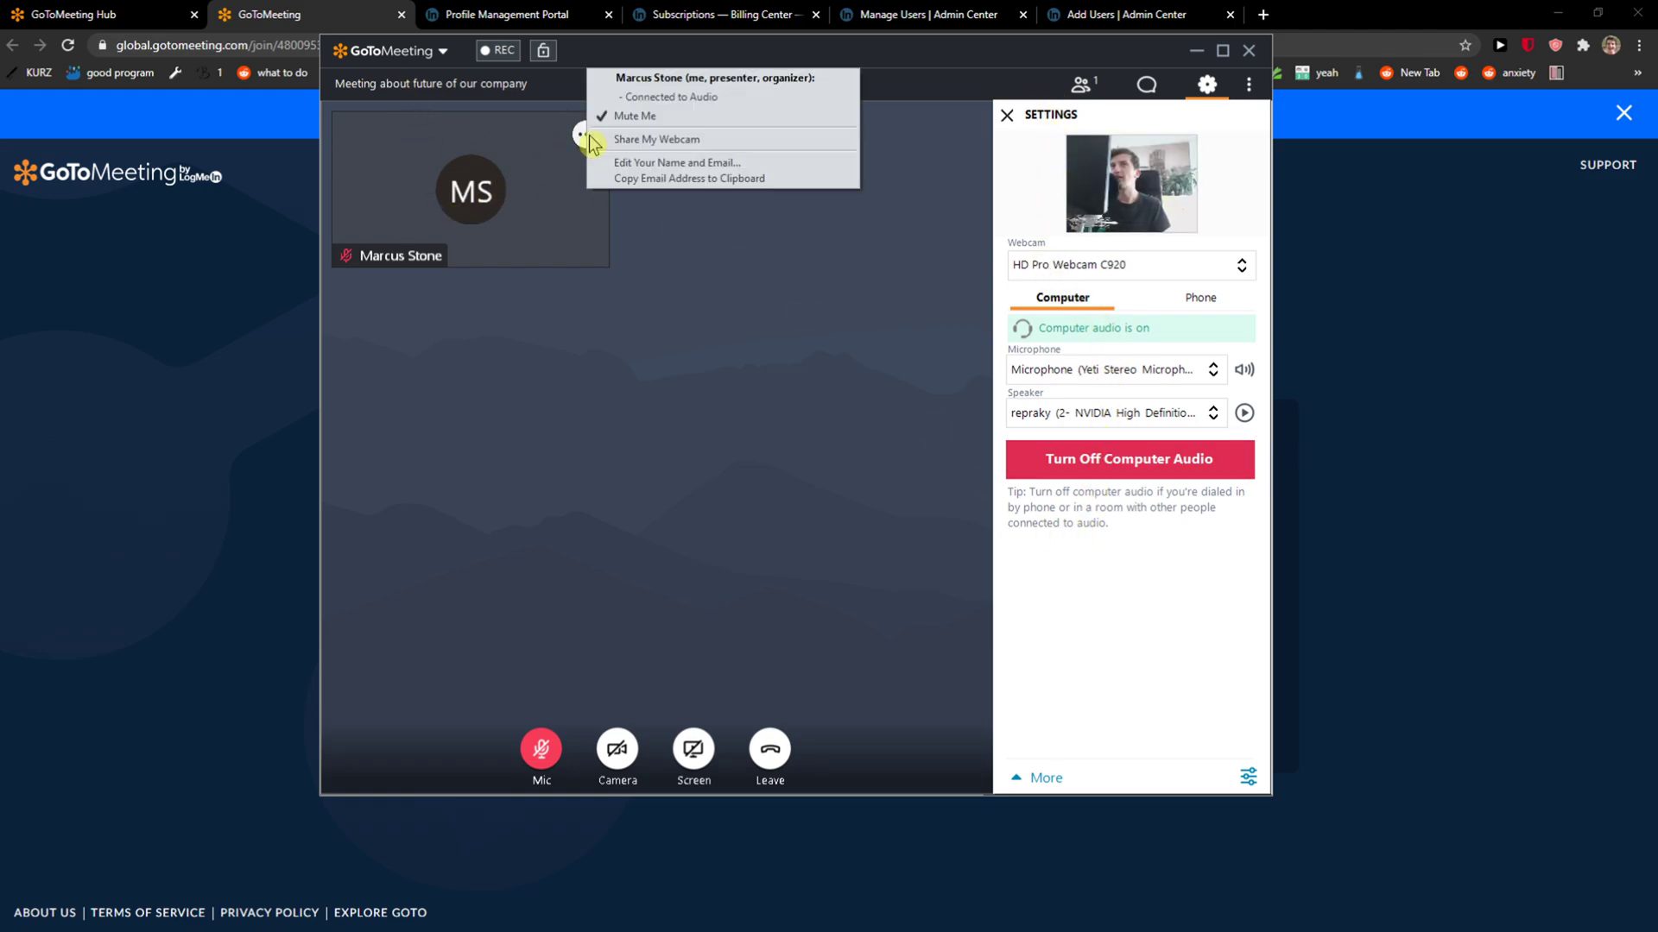
{"action": "left_click", "coordinate": [1250, 776]}
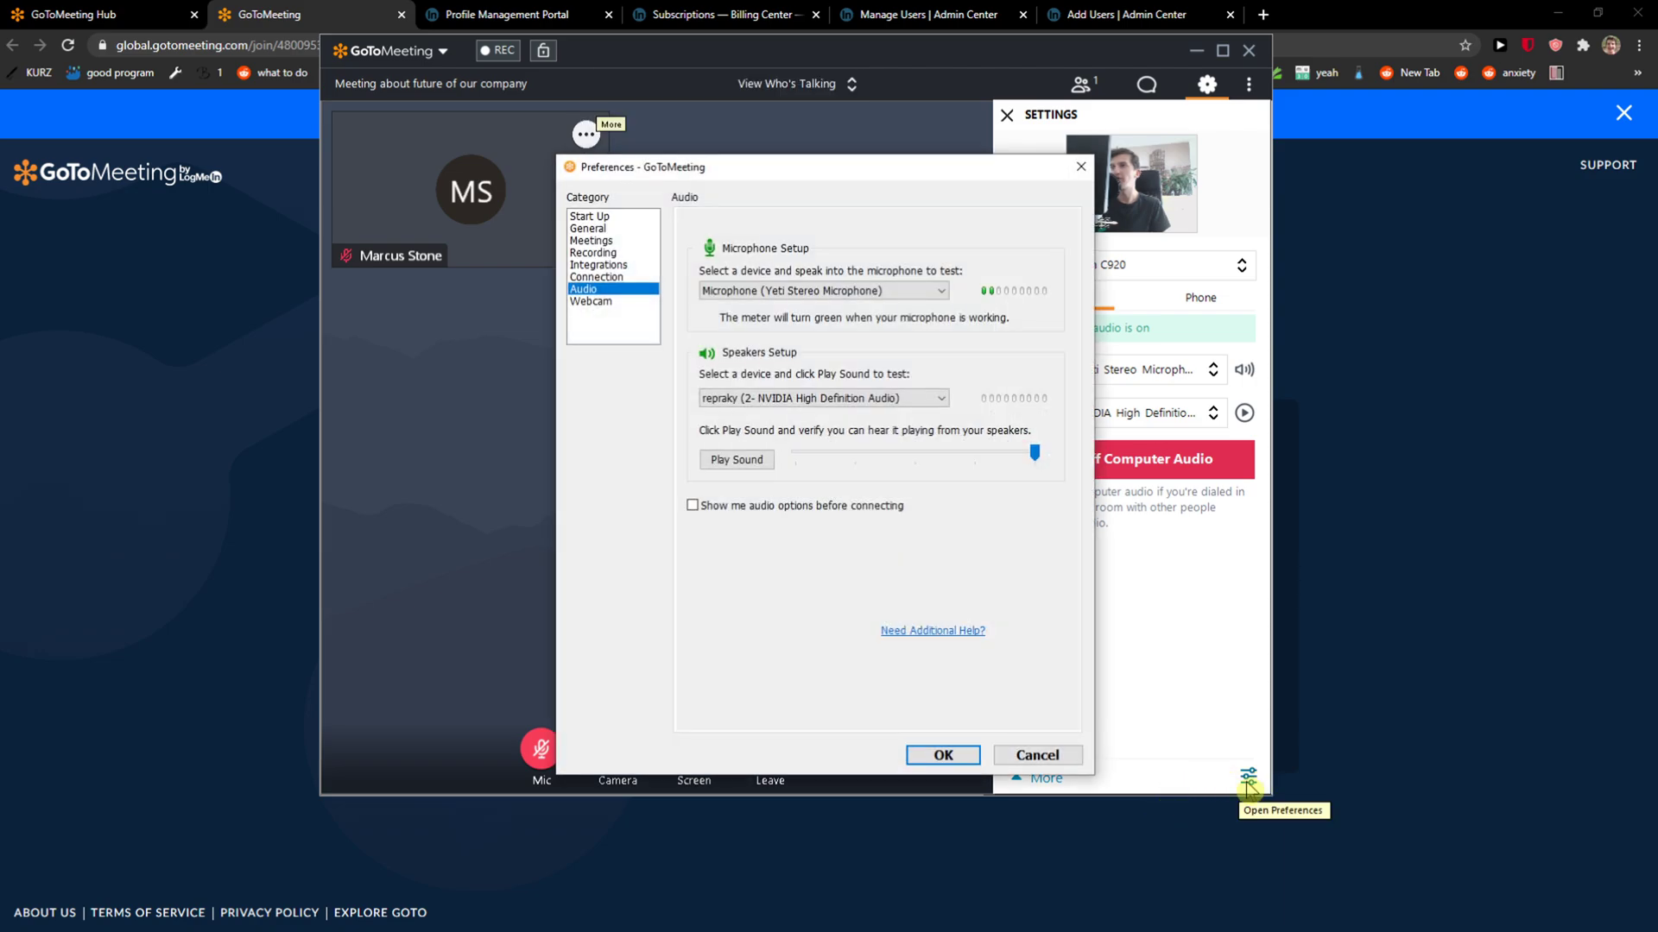
{"action": "left_click", "coordinate": [777, 292]}
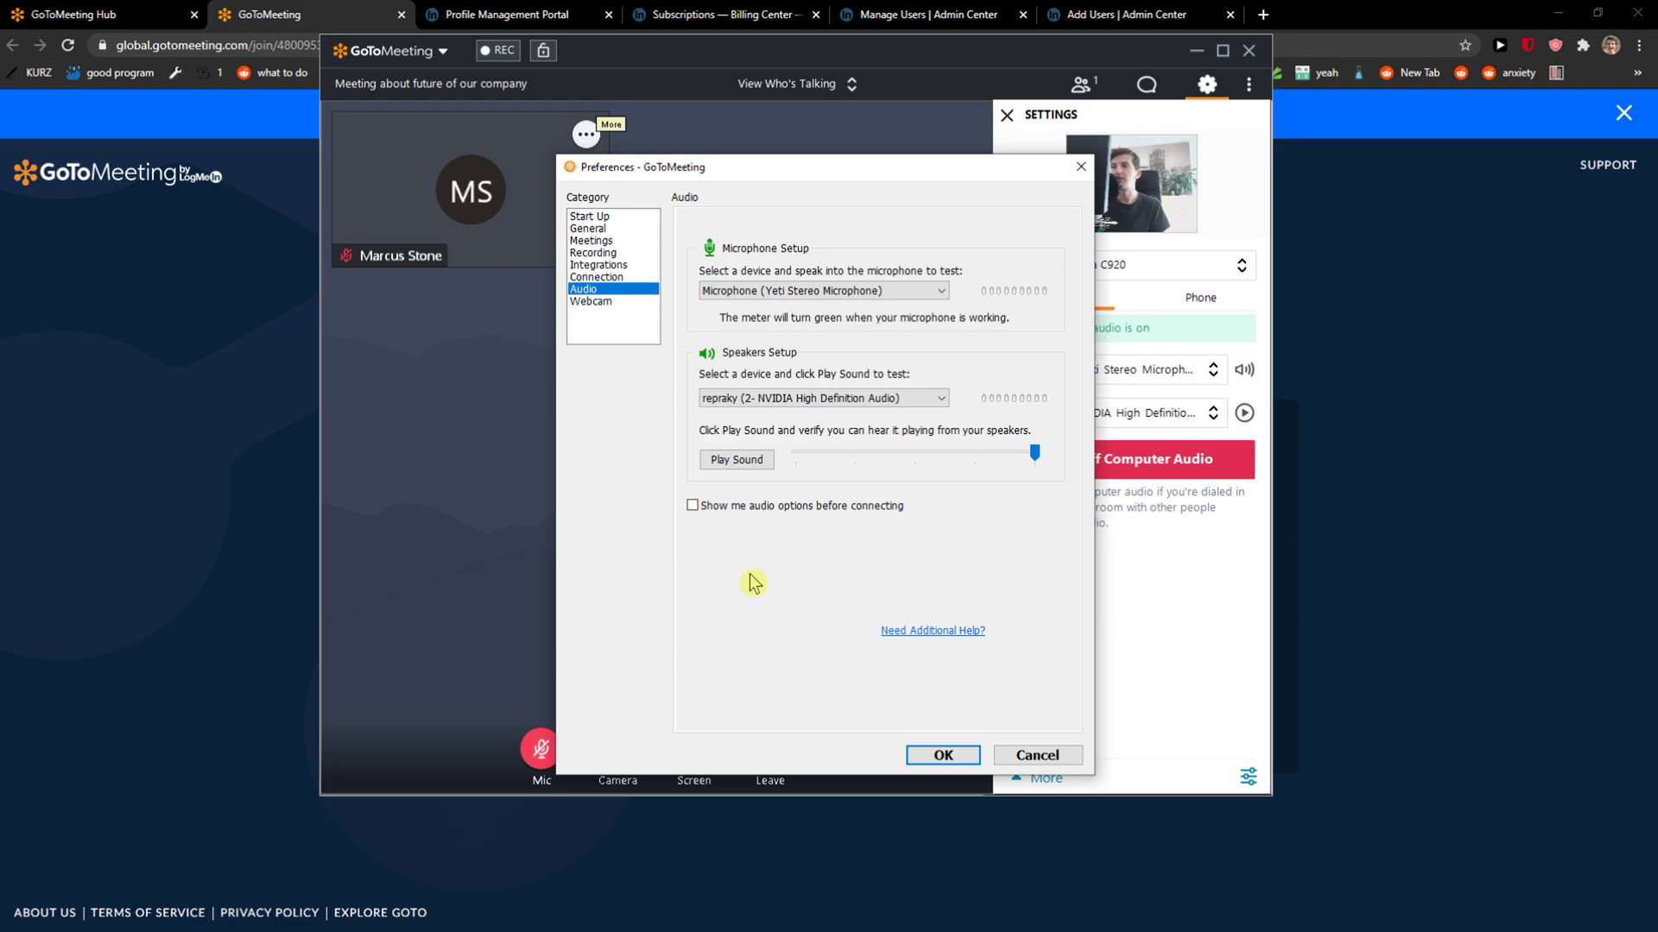
- Browse the Connection, Start Up and General preferences, ending on Recording
{"action": "left_click", "coordinate": [603, 277]}
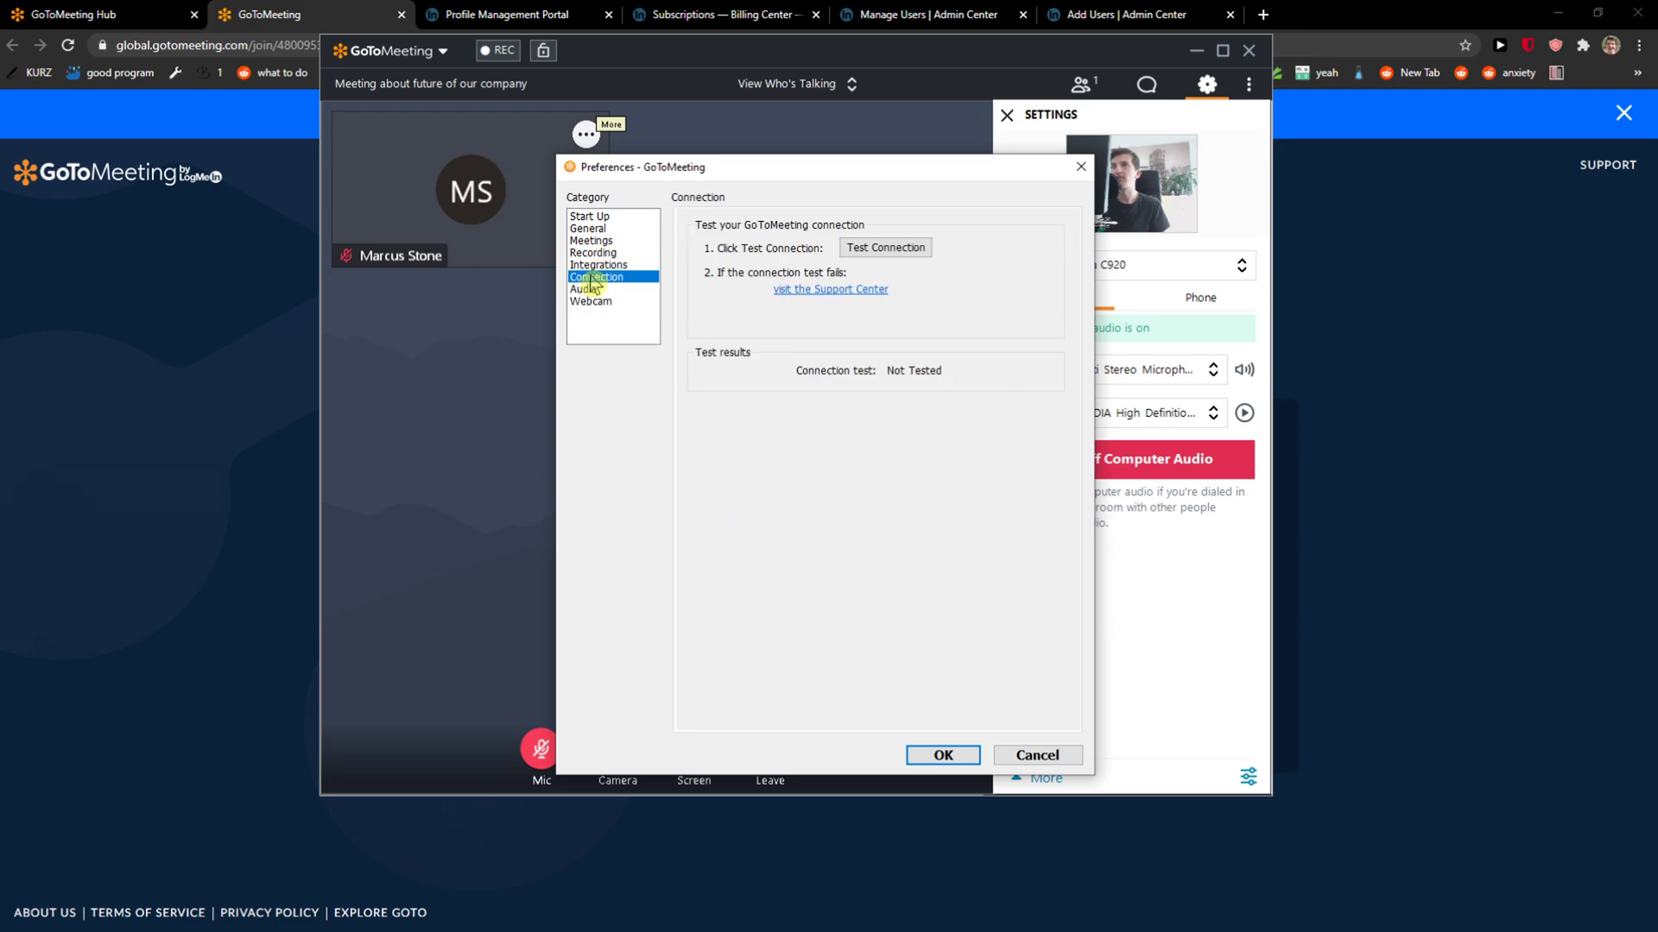
{"action": "left_click", "coordinate": [594, 218]}
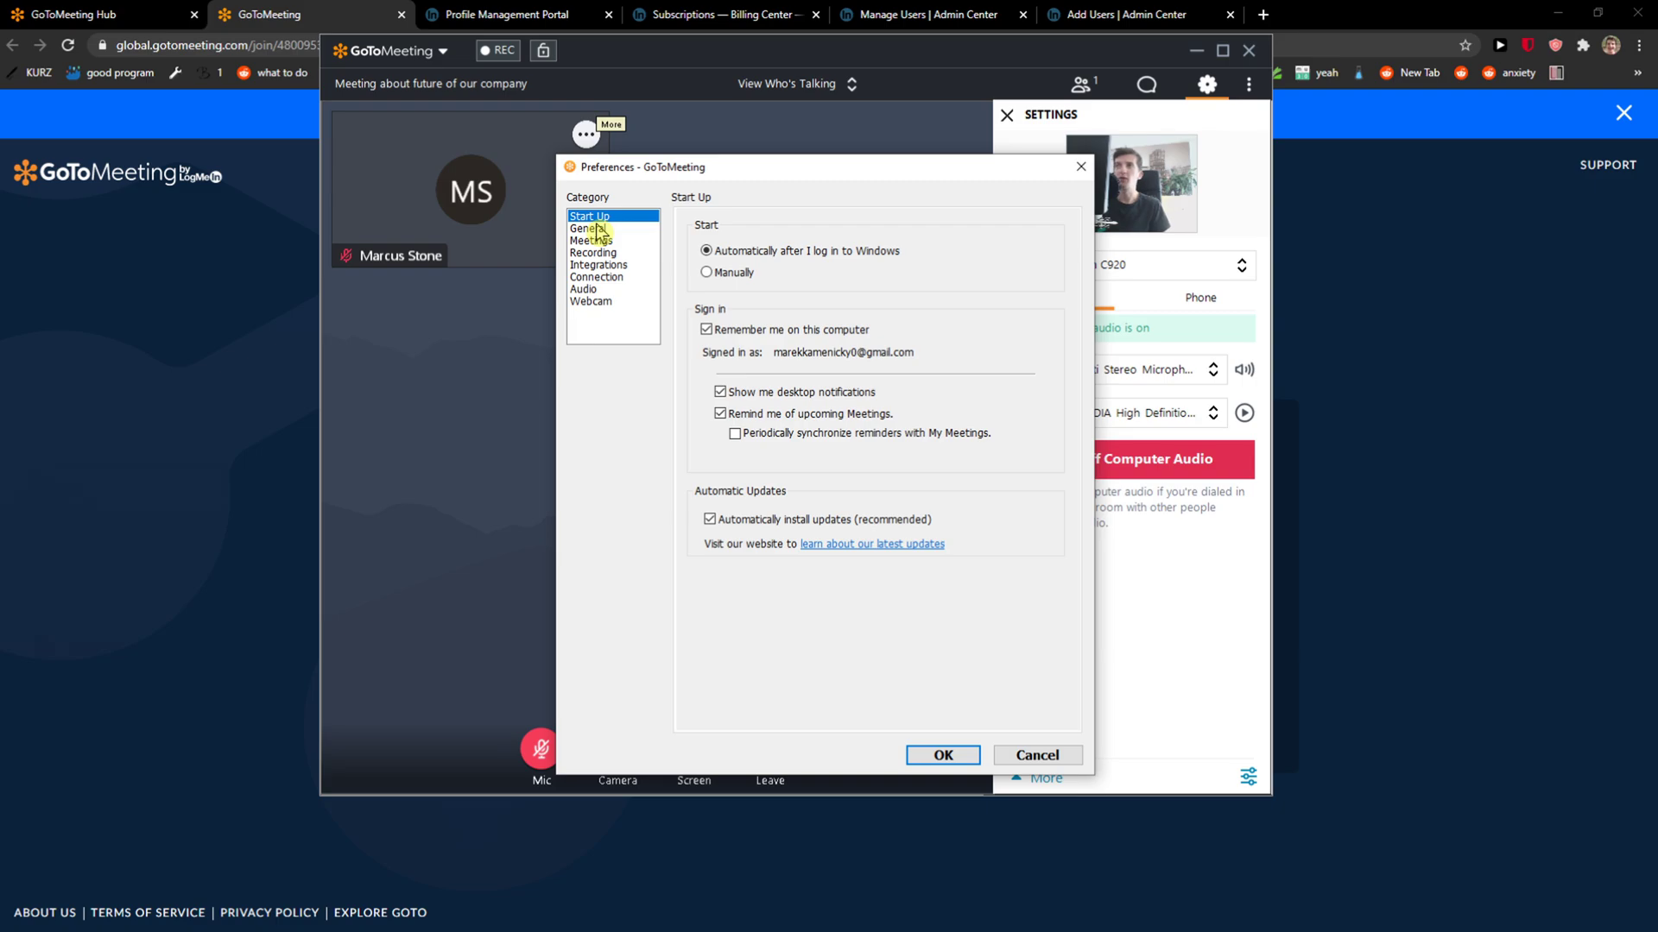
{"action": "left_click", "coordinate": [586, 228]}
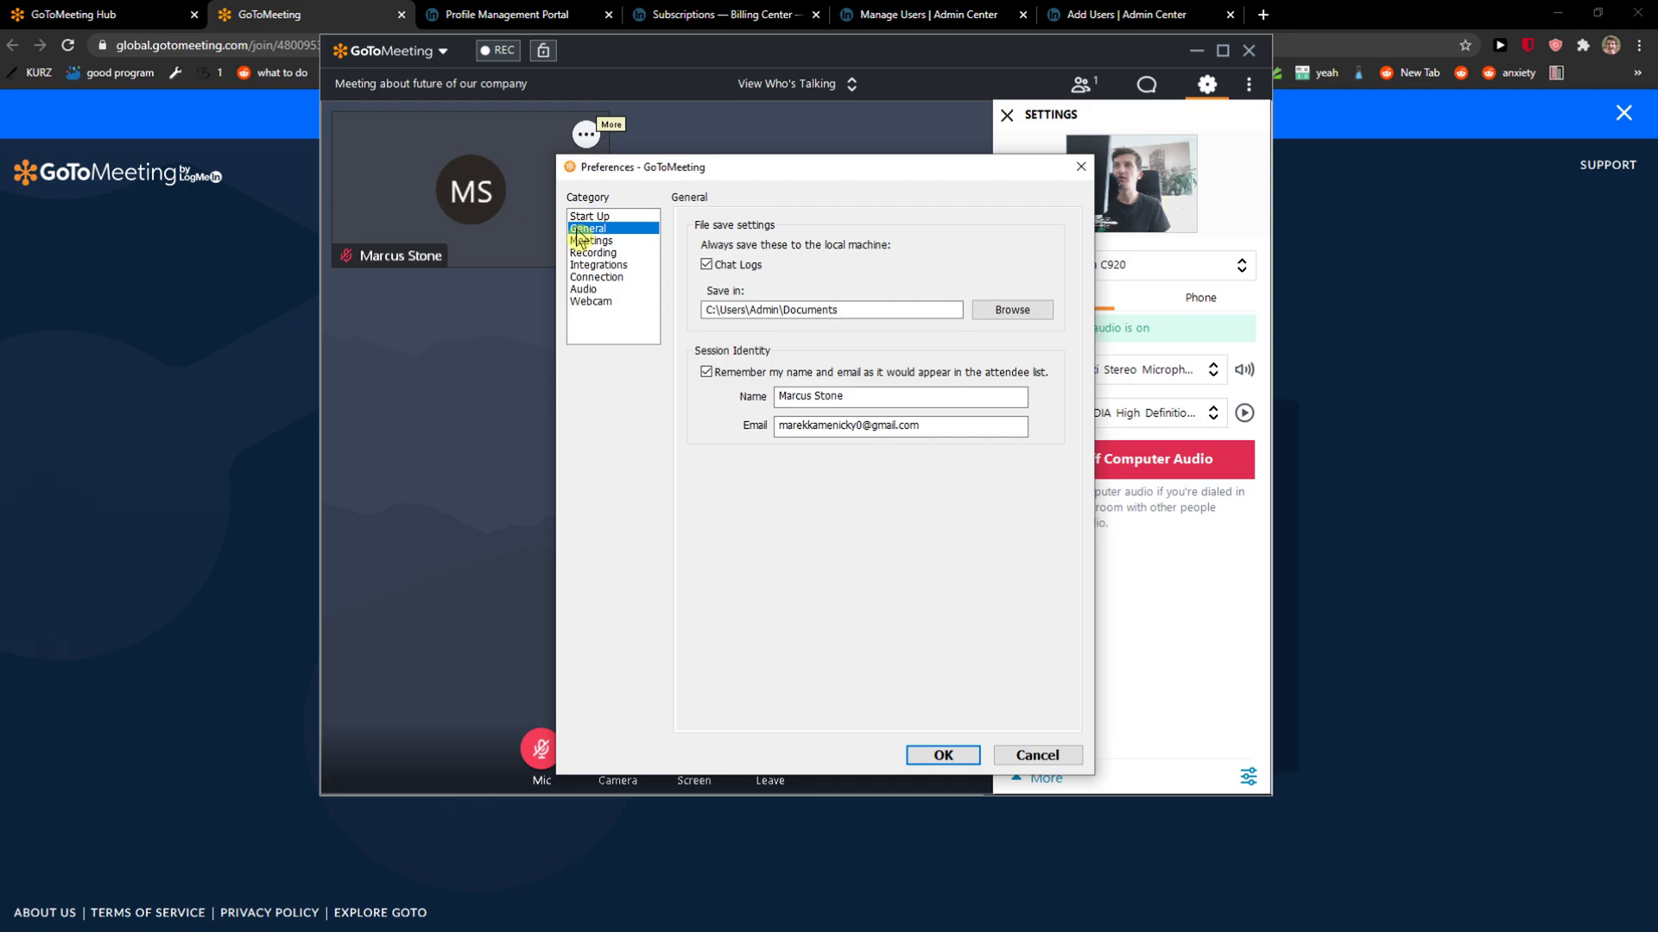
{"action": "left_click", "coordinate": [589, 252]}
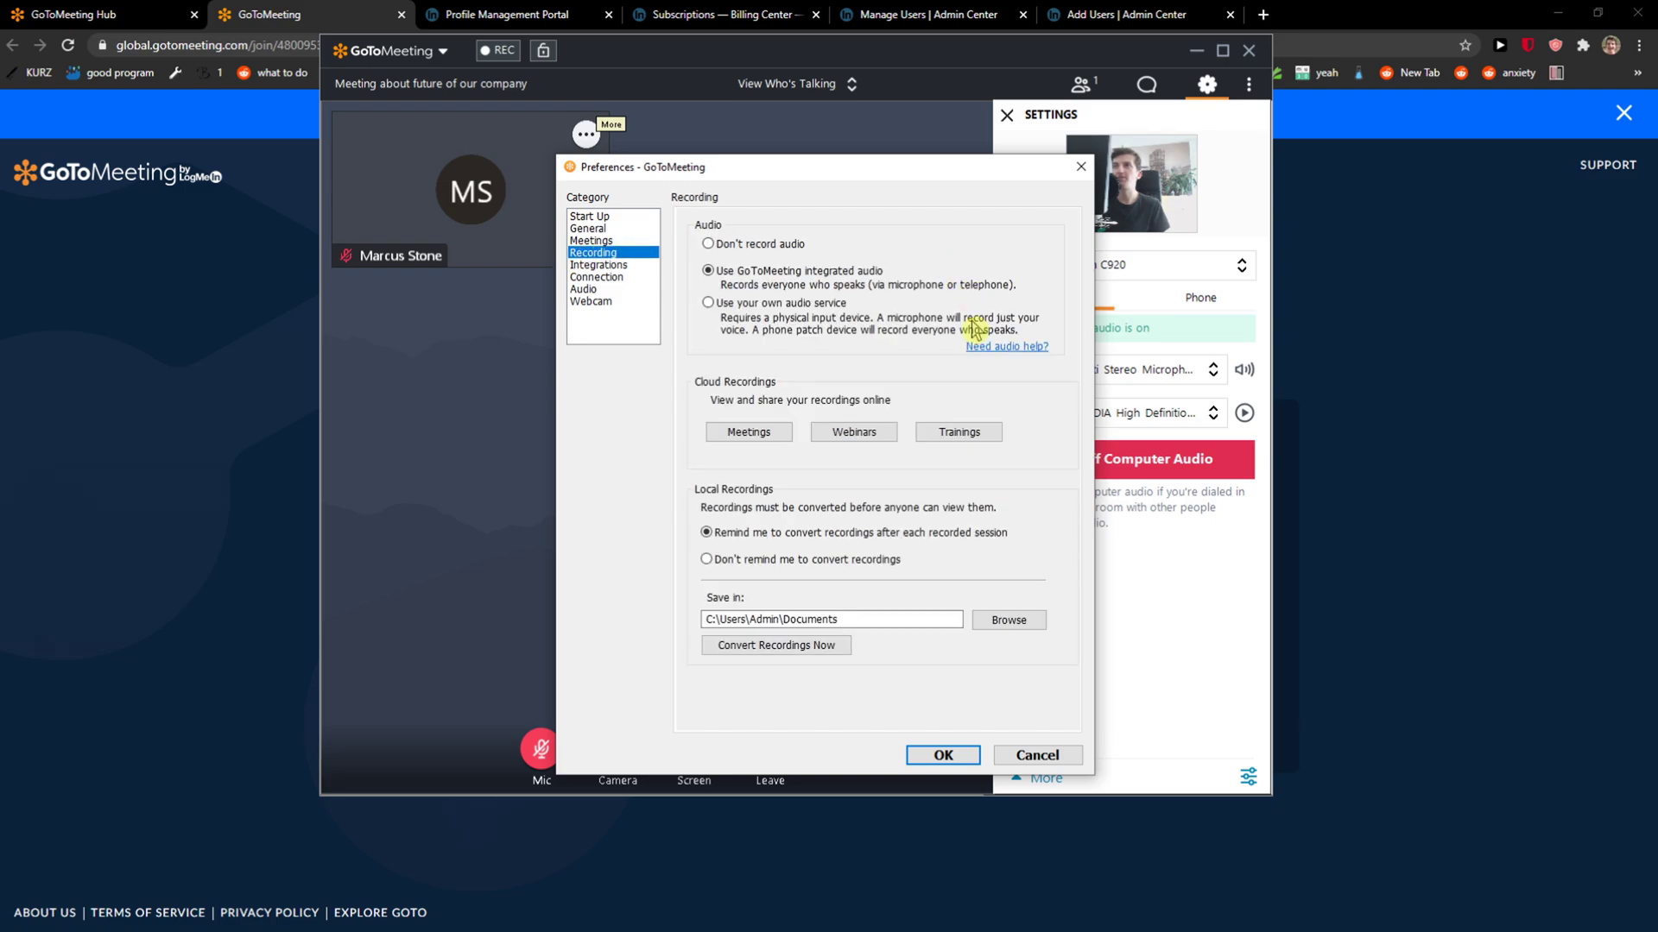